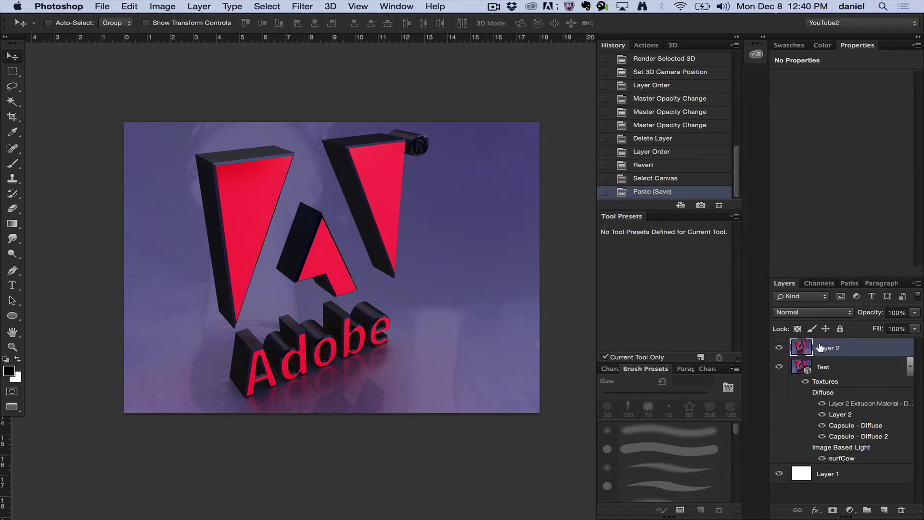
- Hide Layer 2, select the Test 3D layer, and start a 3D render of the scene
left_click(777, 347)
left_click(840, 366)
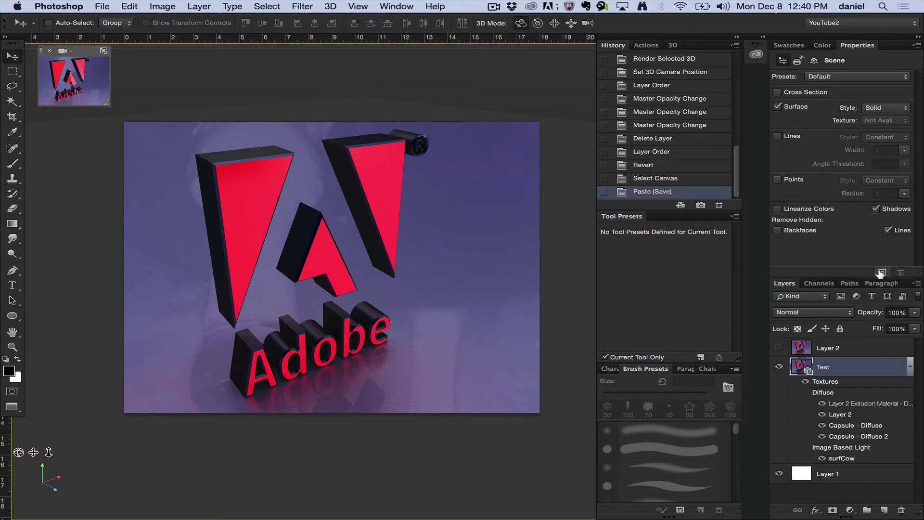
right_click(522, 291)
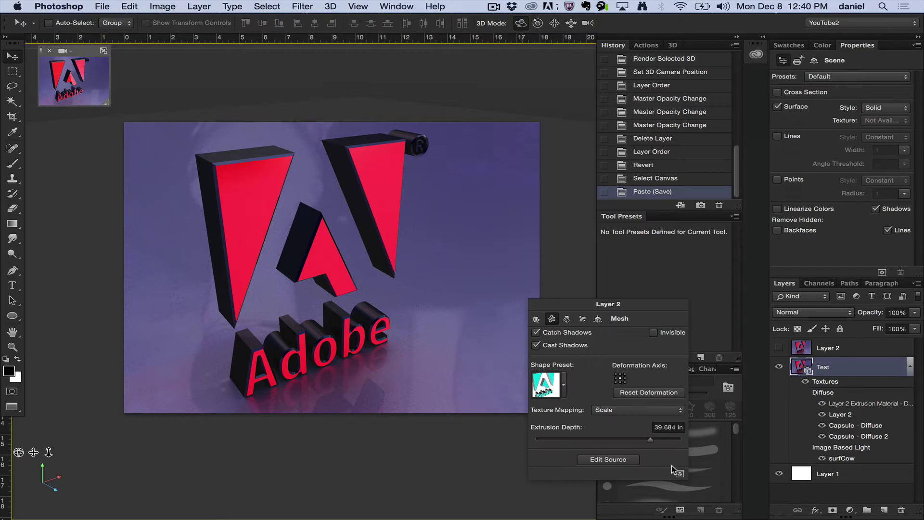
left_click(331, 6)
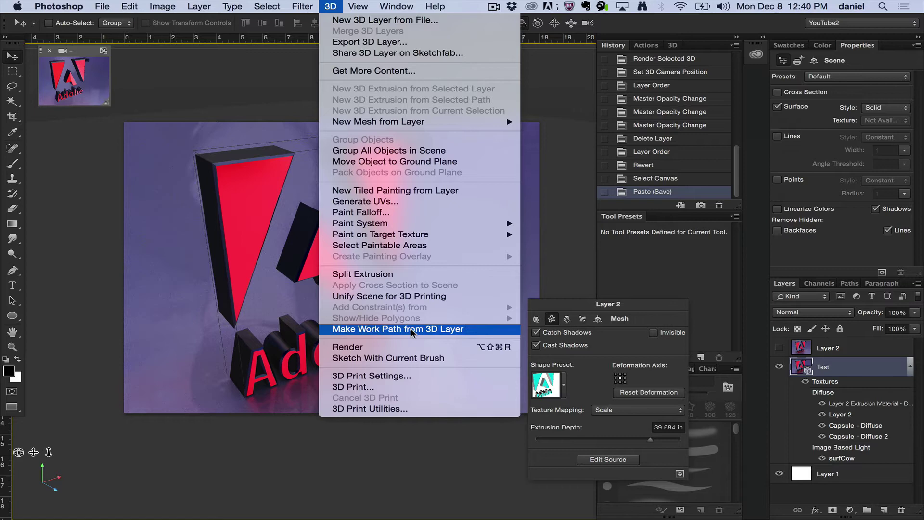
left_click(406, 347)
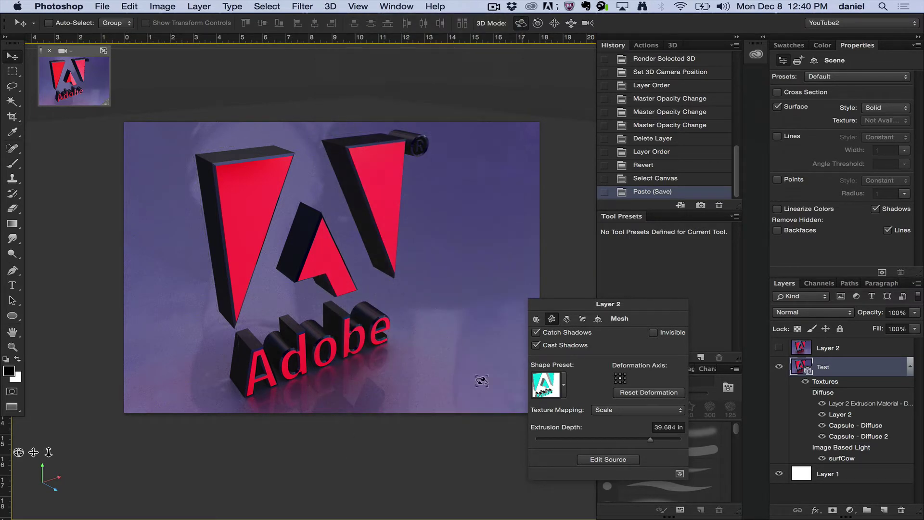
left_click(620, 280)
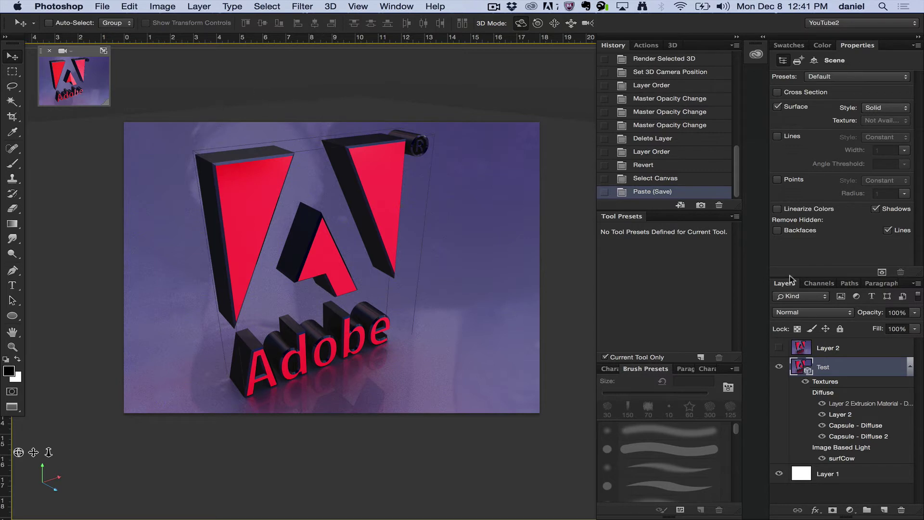
key("super+a")
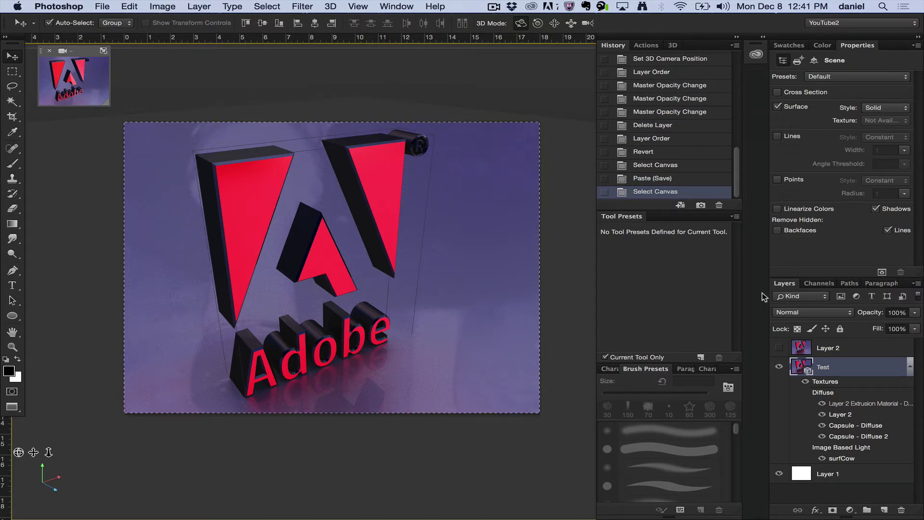
key("super+c")
key("super+v")
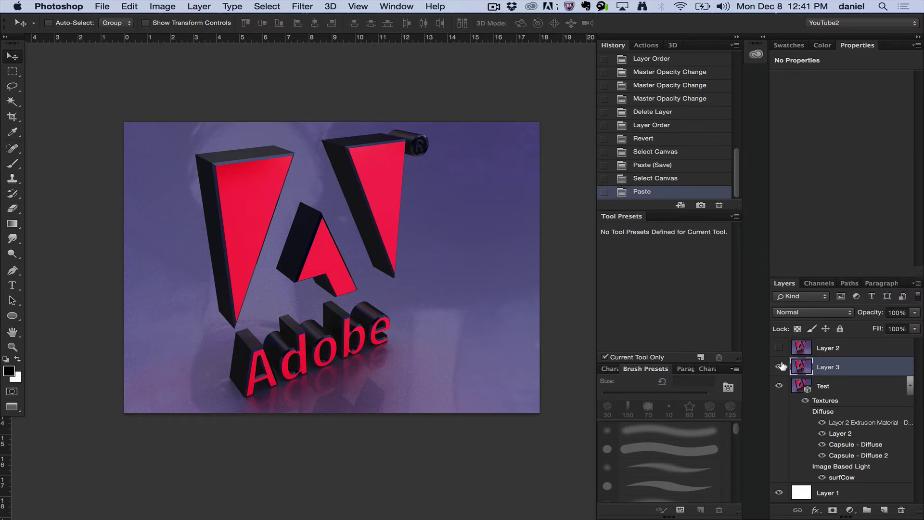
left_click(899, 509)
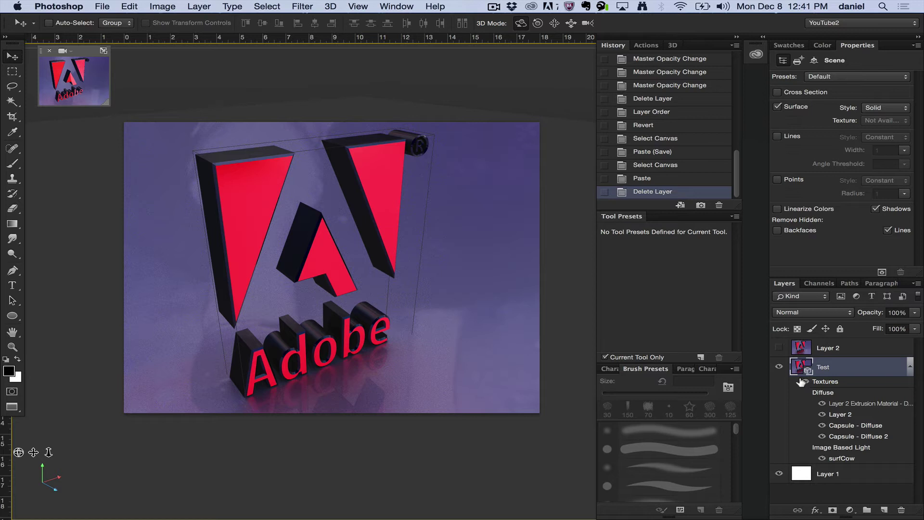
- Open the 3D scene panel and select the Adobe mesh
left_click(645, 47)
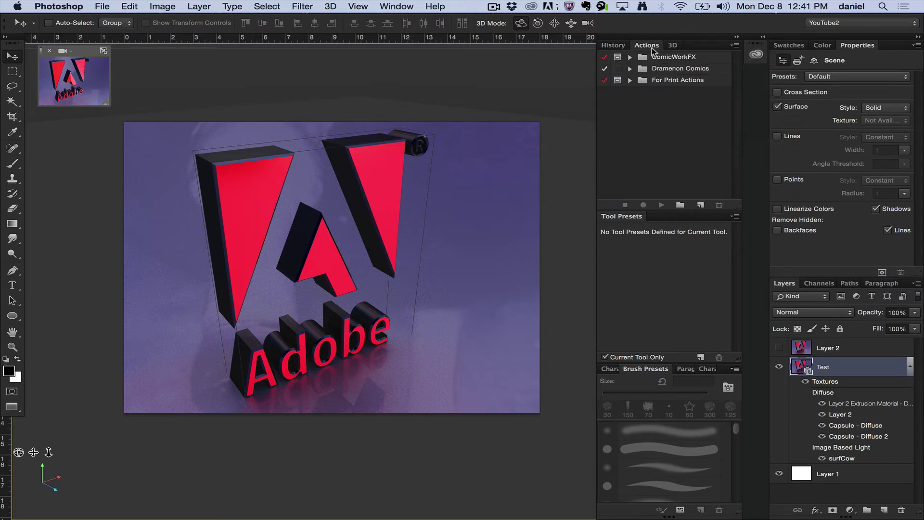
left_click(672, 45)
left_click(617, 124)
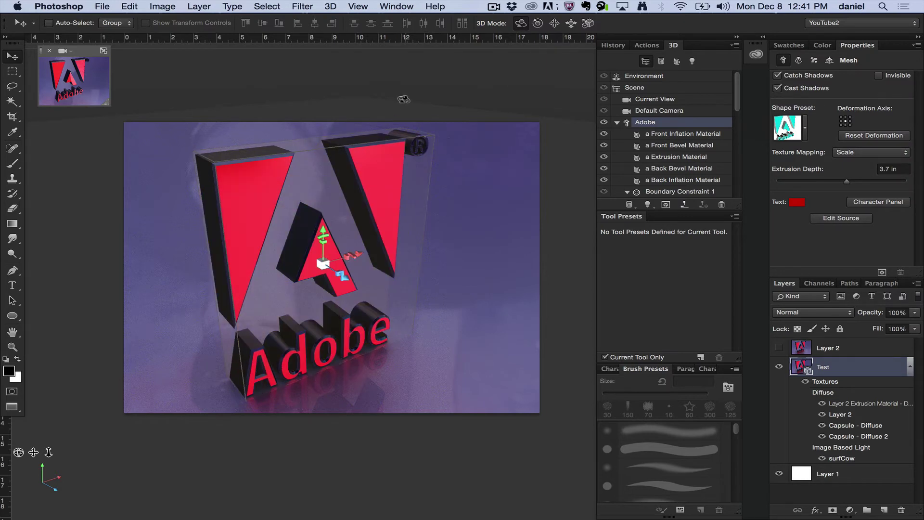
- Orbit the Current View camera, undo back to the original angle, and toggle Textures off and on
left_click_drag(403, 98, 398, 97)
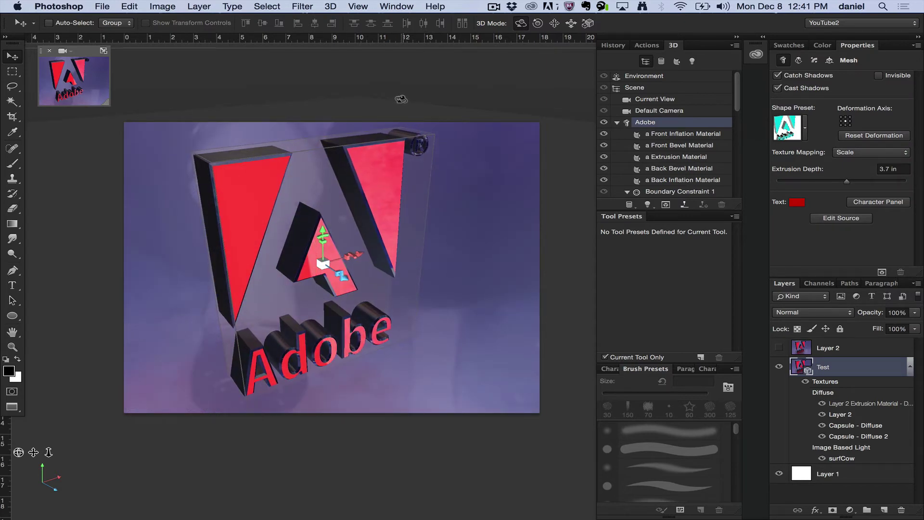
left_click(437, 97)
left_click_drag(398, 100, 417, 99)
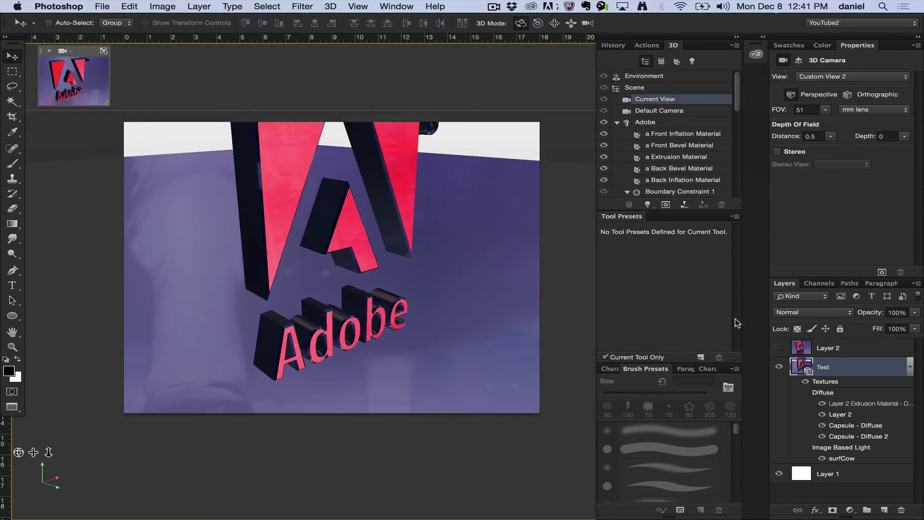
key("super+z")
key("super+z")
key("super+z")
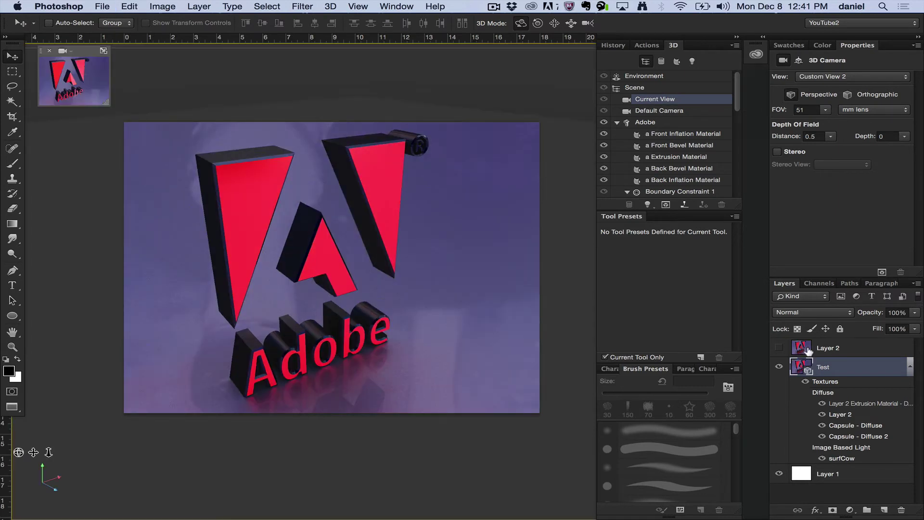
left_click(803, 382)
left_click(803, 382)
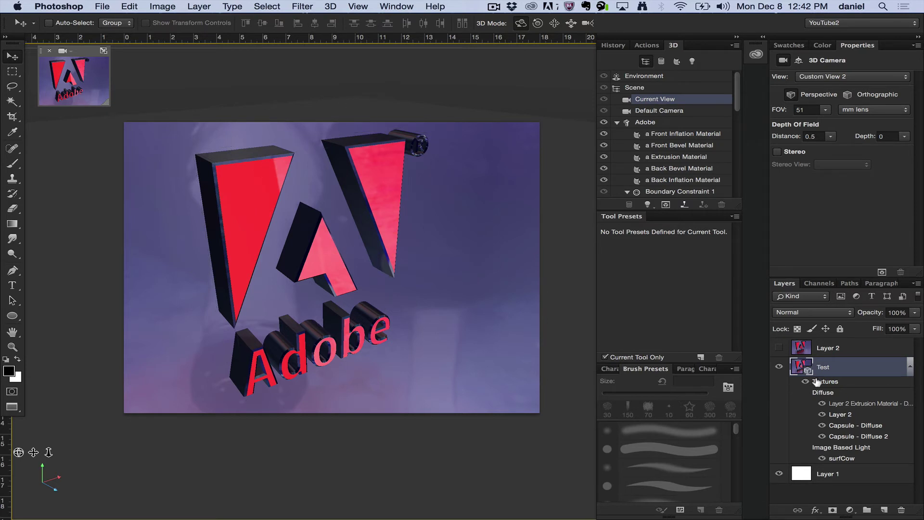
- Toggle Layer 2's visibility to compare, then check Save As with Photoshop format and cancel
left_click(776, 347)
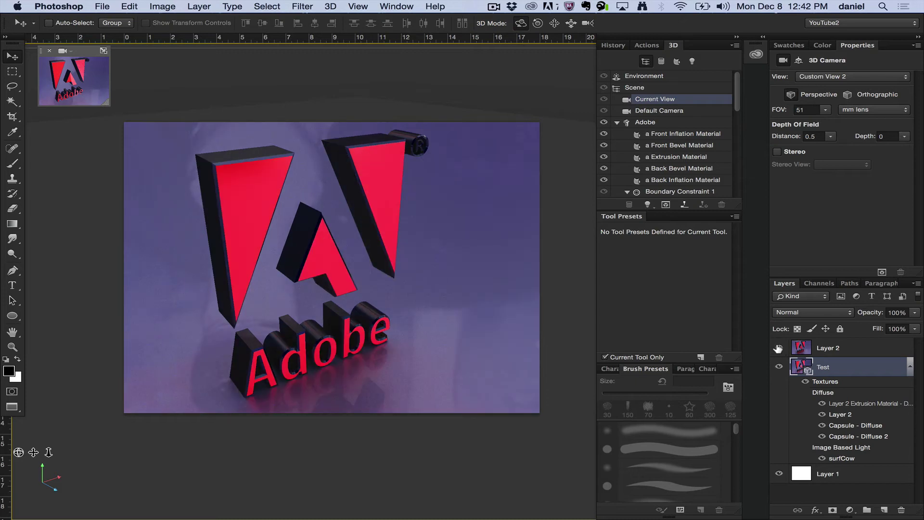
left_click(777, 347)
left_click(98, 7)
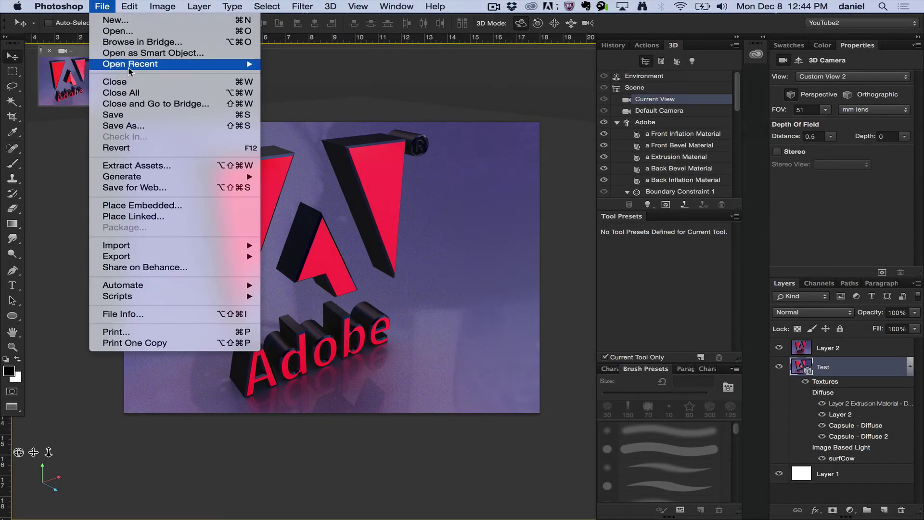
left_click(130, 126)
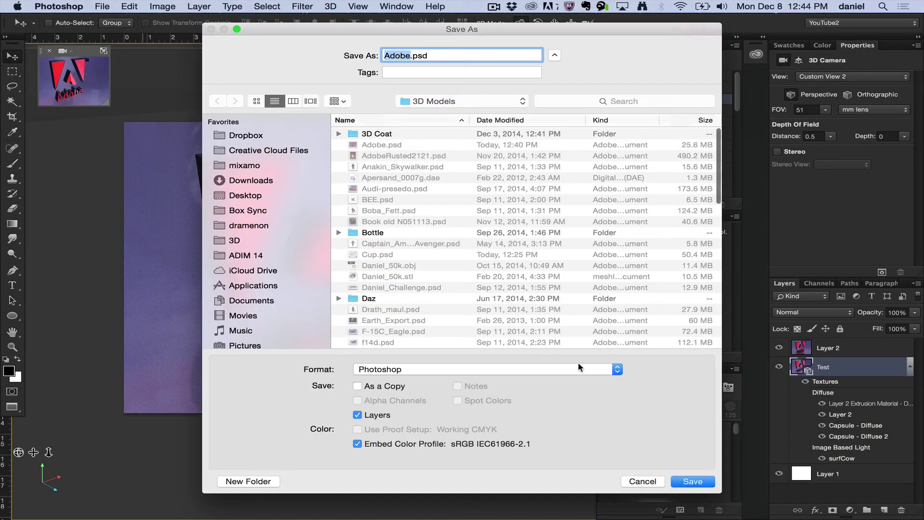
left_click(543, 367)
left_click(542, 369)
left_click(646, 482)
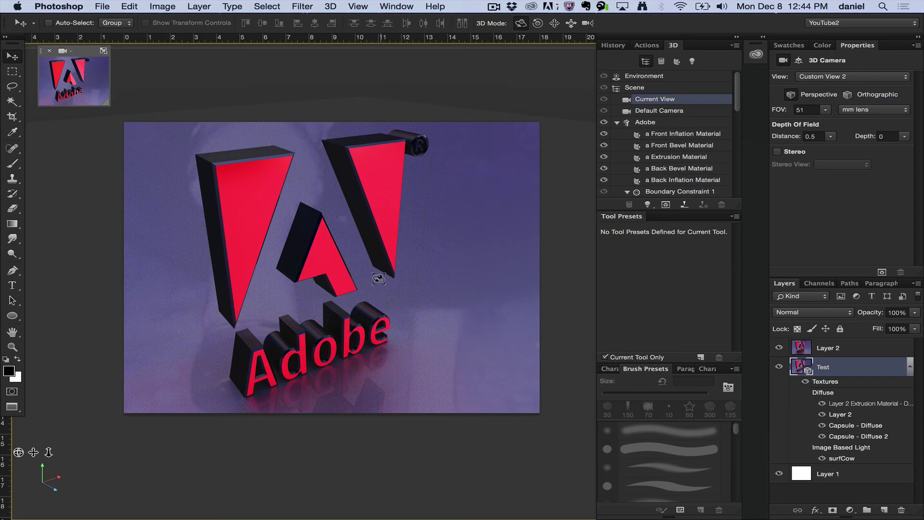
- Rename Layer 2 to 'Final Render' and move it down just above Layer 1
left_click(827, 346)
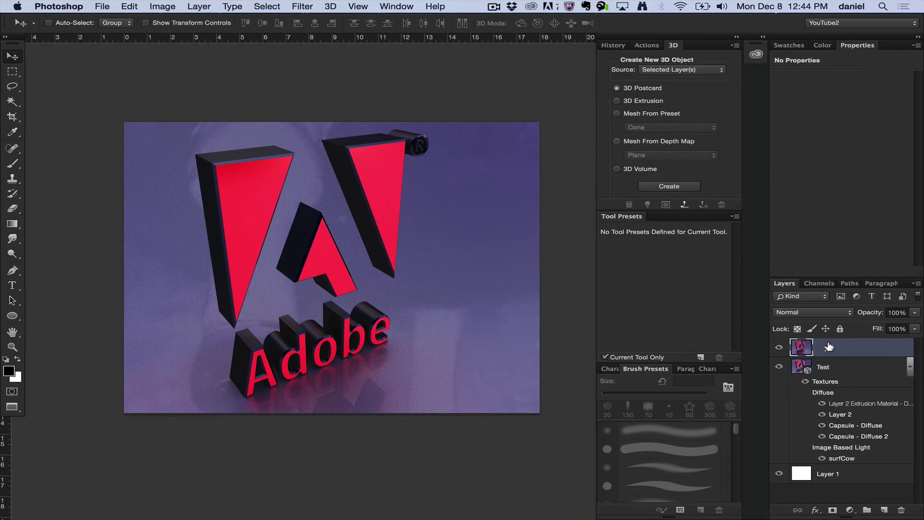
double_click(829, 346)
type("Final Render")
key("Return")
left_click_drag(849, 346, 854, 445)
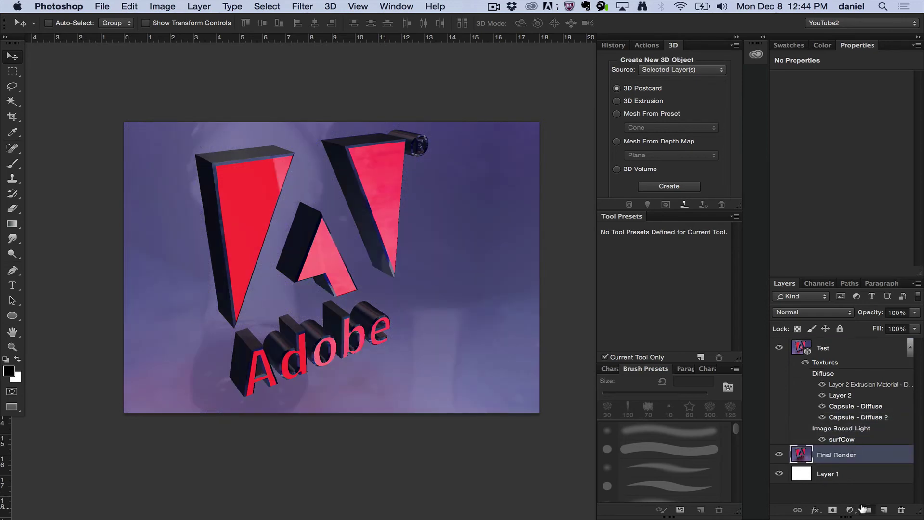
- Create a layer group named 'Renderings', move Final Render into it, and collapse it
left_click(866, 509)
double_click(828, 452)
type("R")
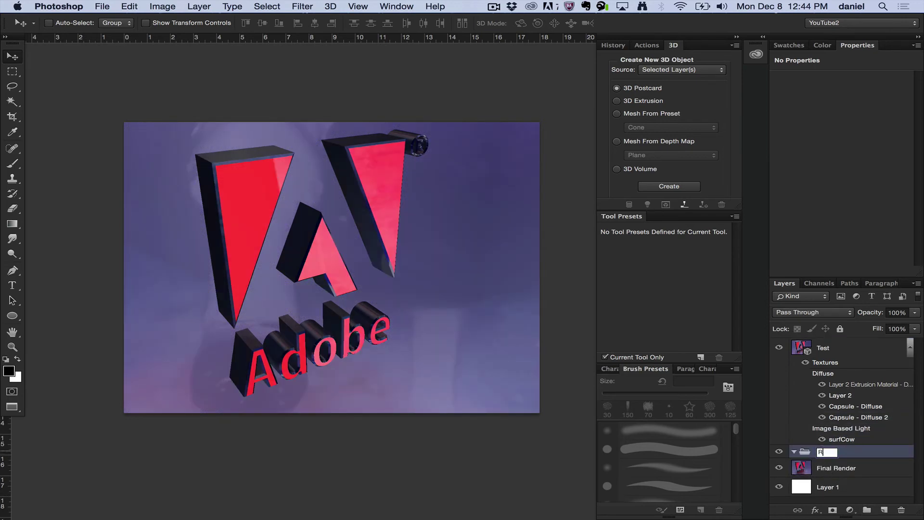
type("enderings")
left_click(862, 463)
left_click_drag(861, 464, 801, 452)
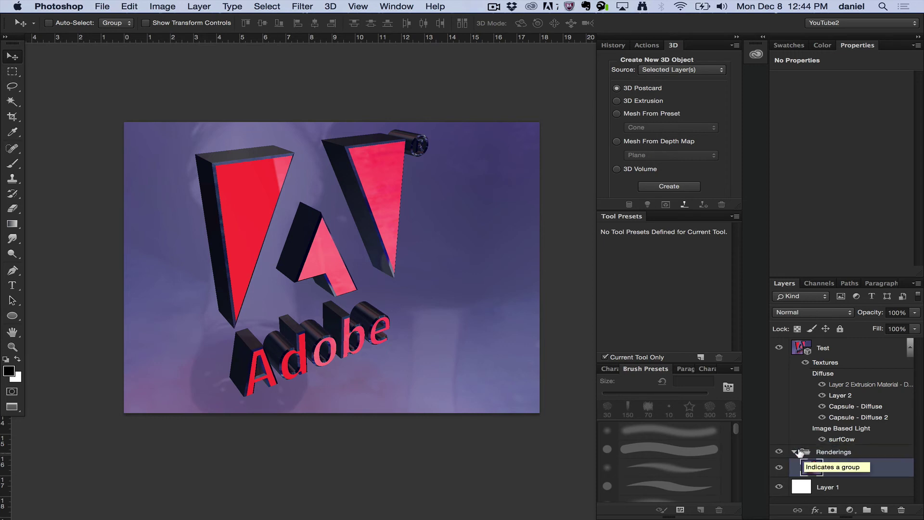
left_click(793, 452)
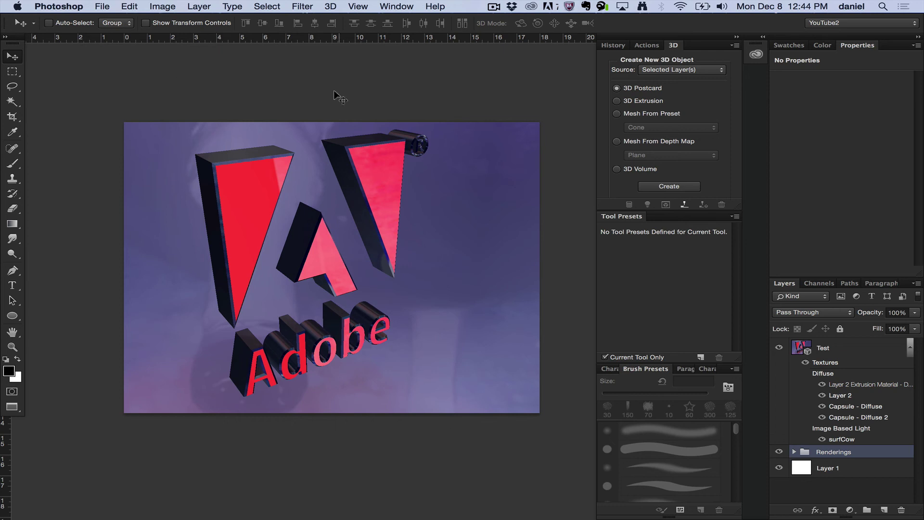
- Select the Test 3D layer to prepare it for rendering
left_click(848, 351)
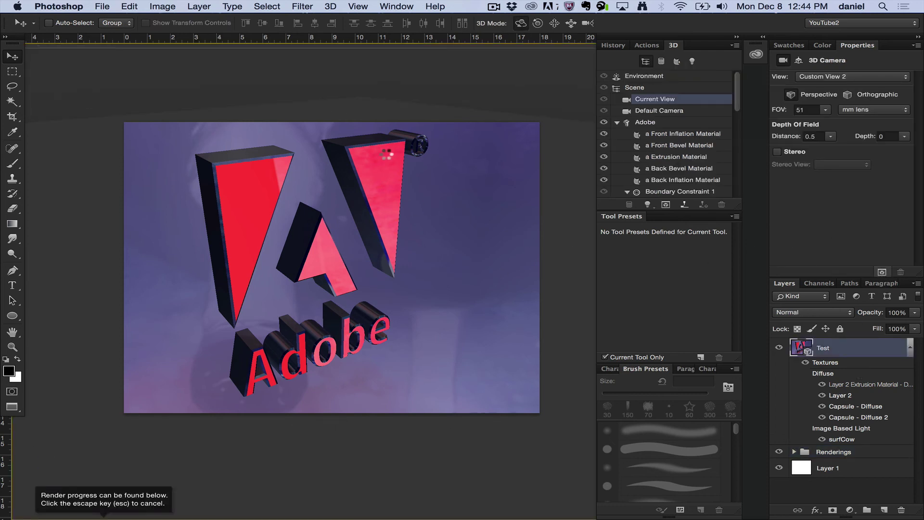